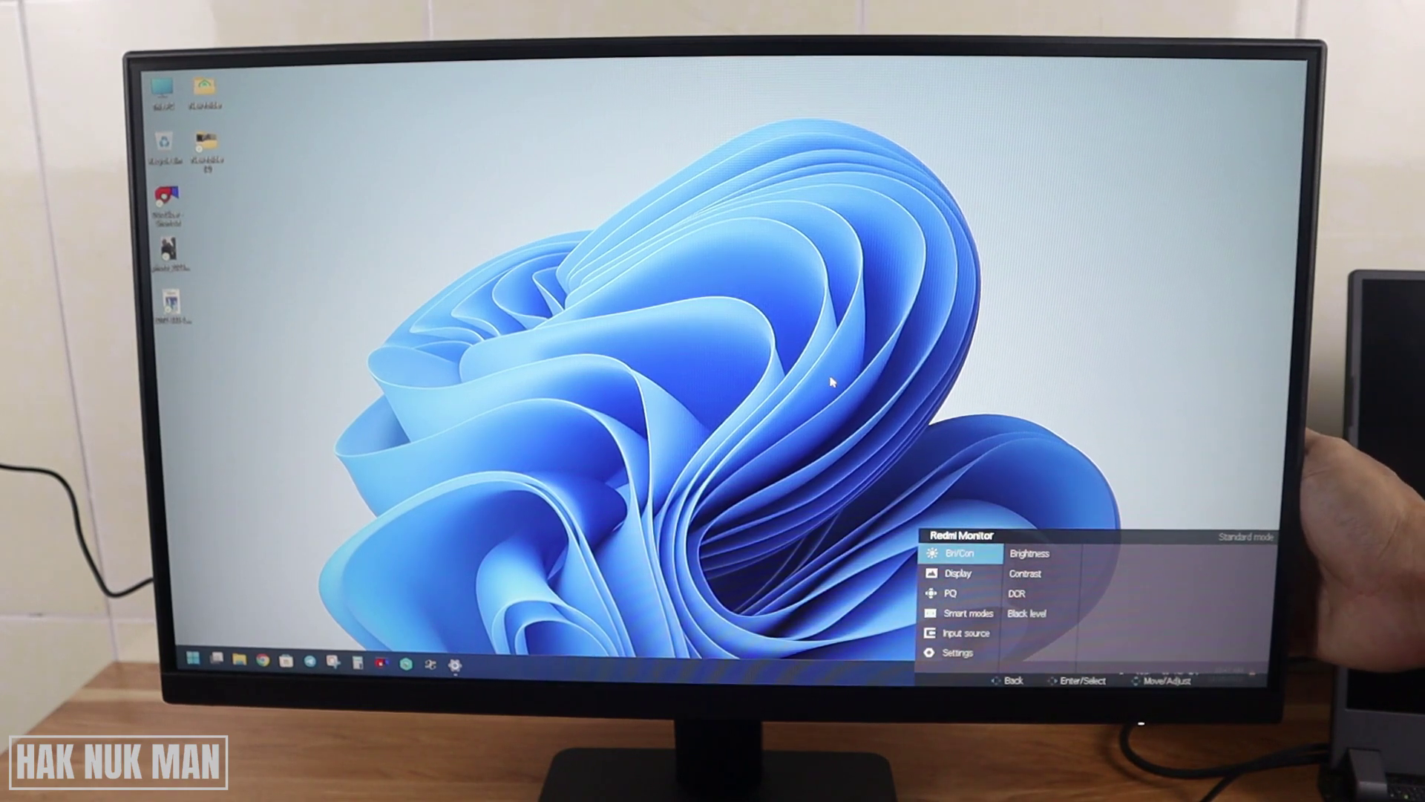
Start adjusting brightness and lower it from 80 toward zero.
key(Right)
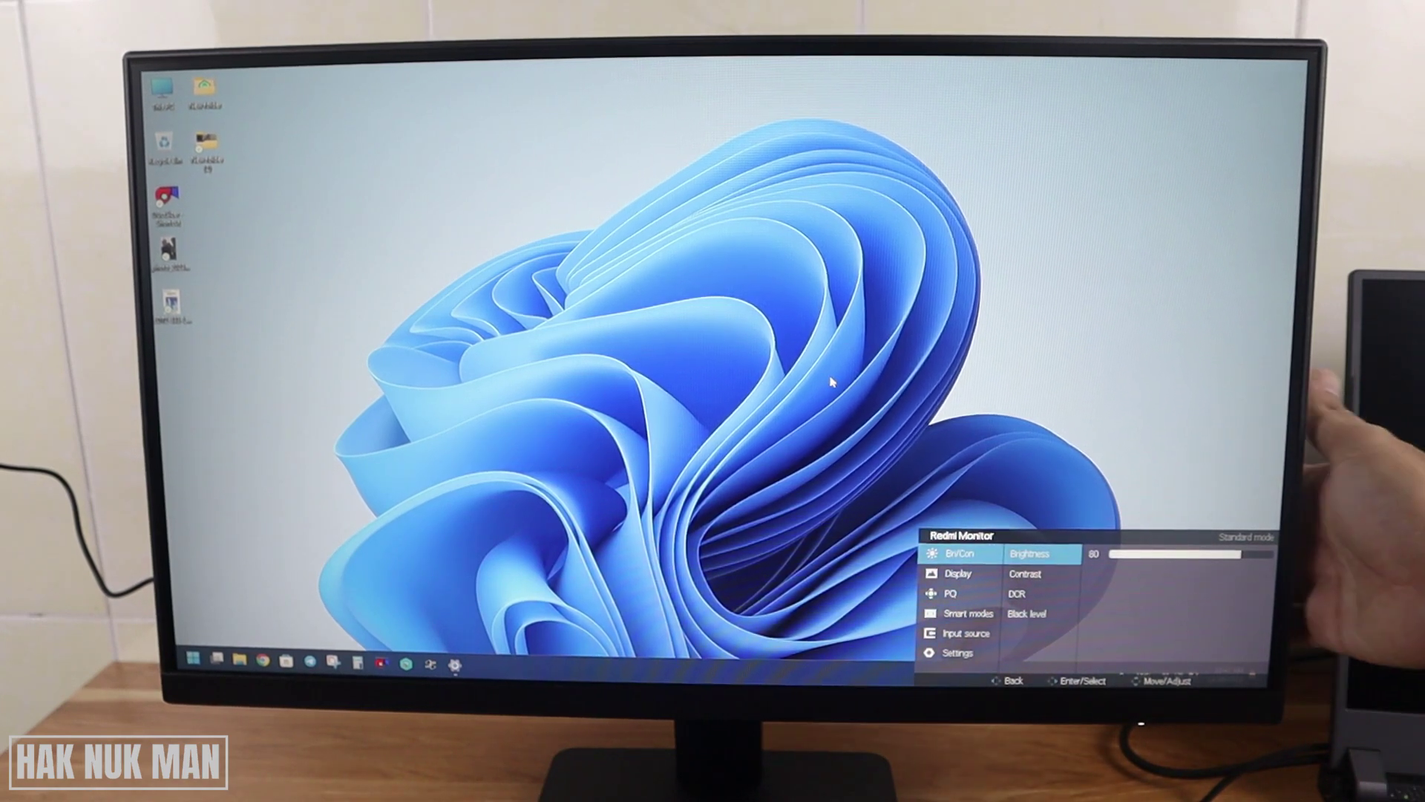
key(Right)
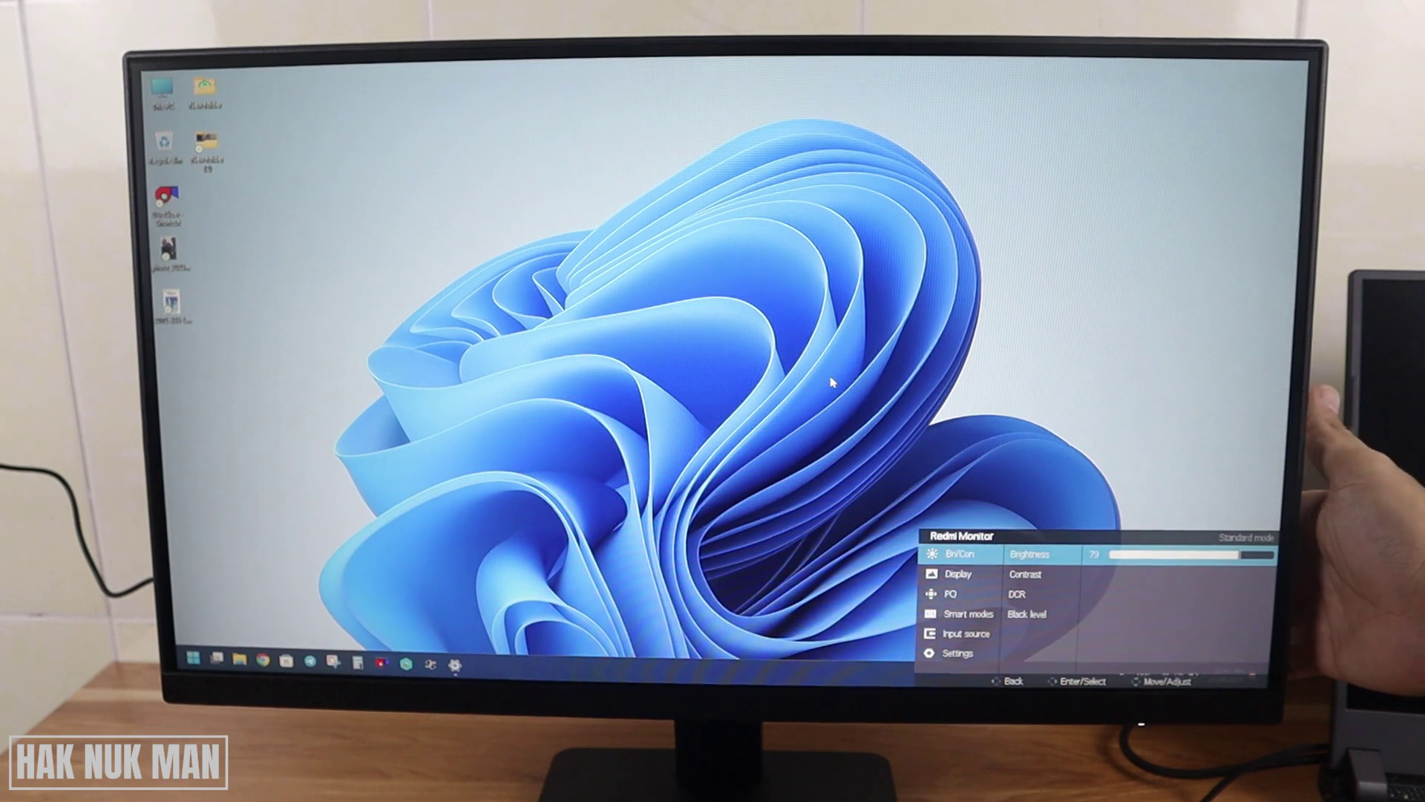
key(Left)
key(Left)
key(Left)
key(Left)
key(Left)
key(Left)
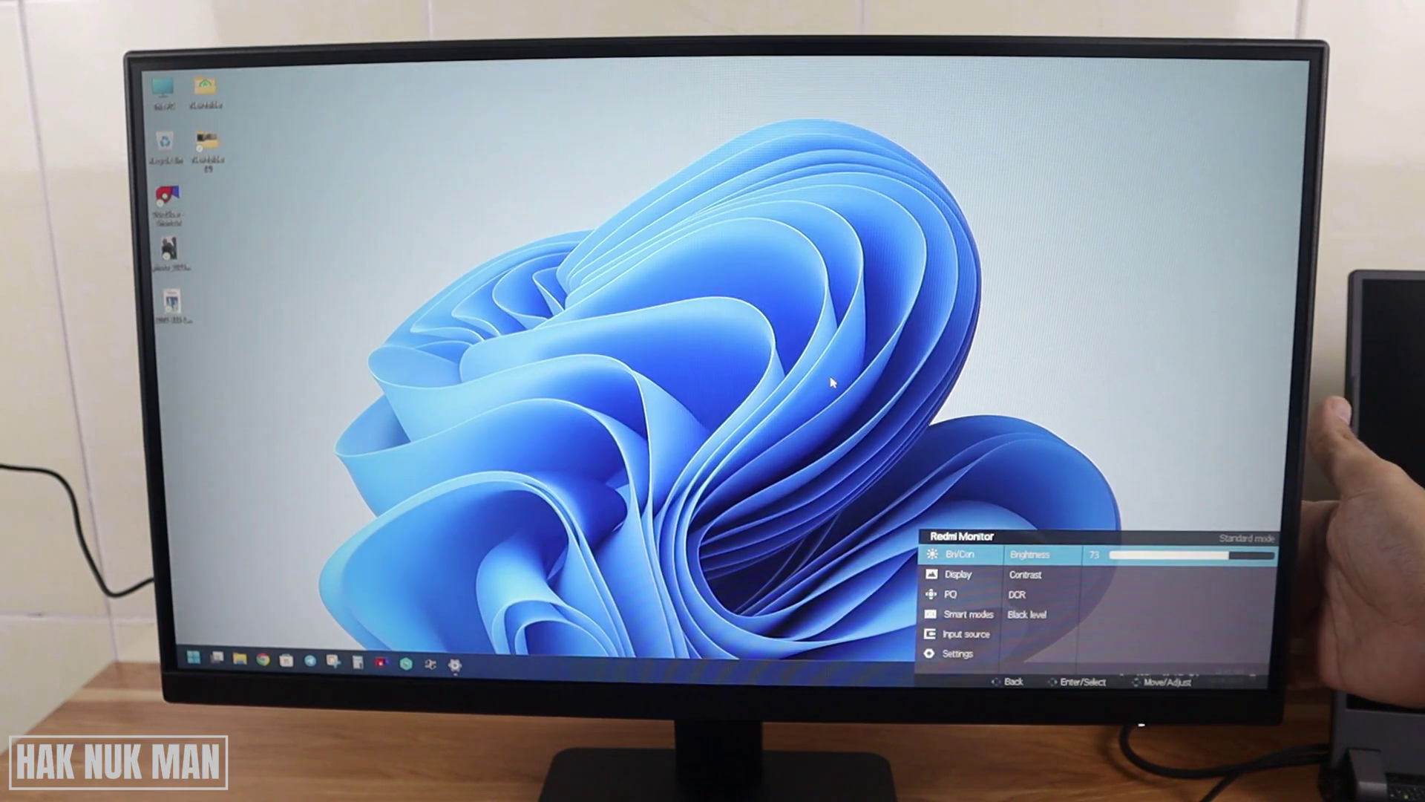
key(Left)
key(Left)
key(Left)
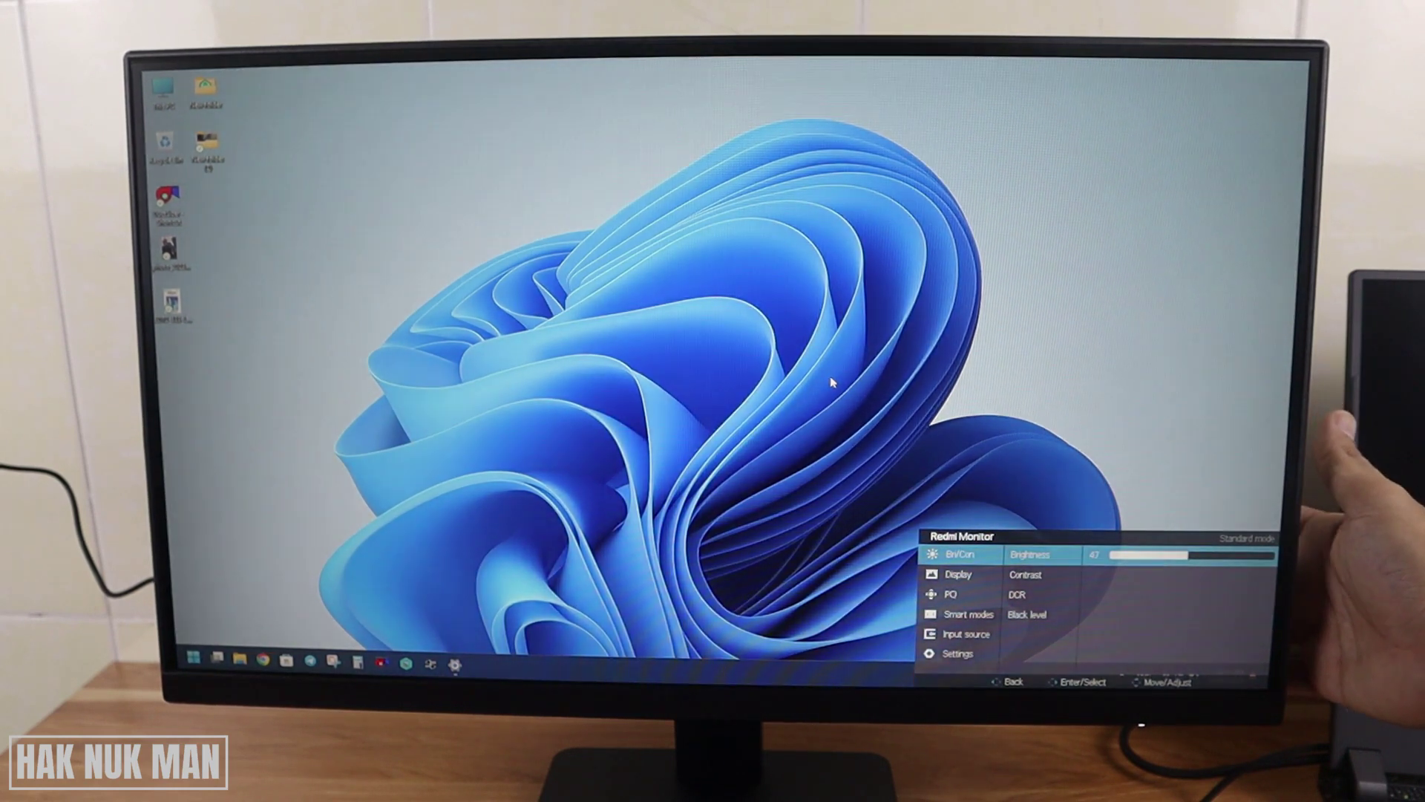
key(Left)
key(Left)
key(Left)
key(Left)
key(Left)
key(Left)
key(Left)
key(Left)
key(Left)
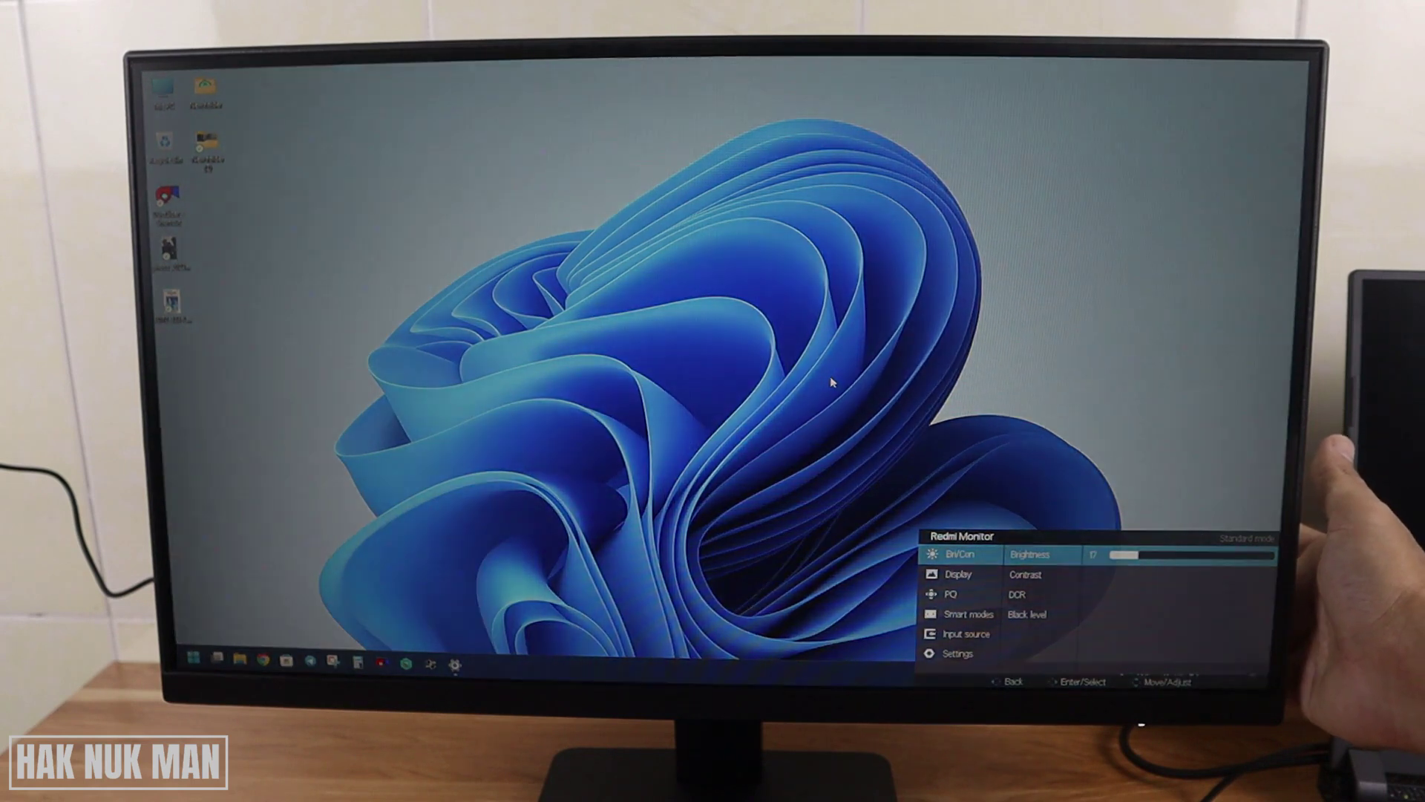
key(Left)
key(Left)
key(Left)
key(Left)
key(Left)
key(Left)
key(Left)
key(Left)
key(Left)
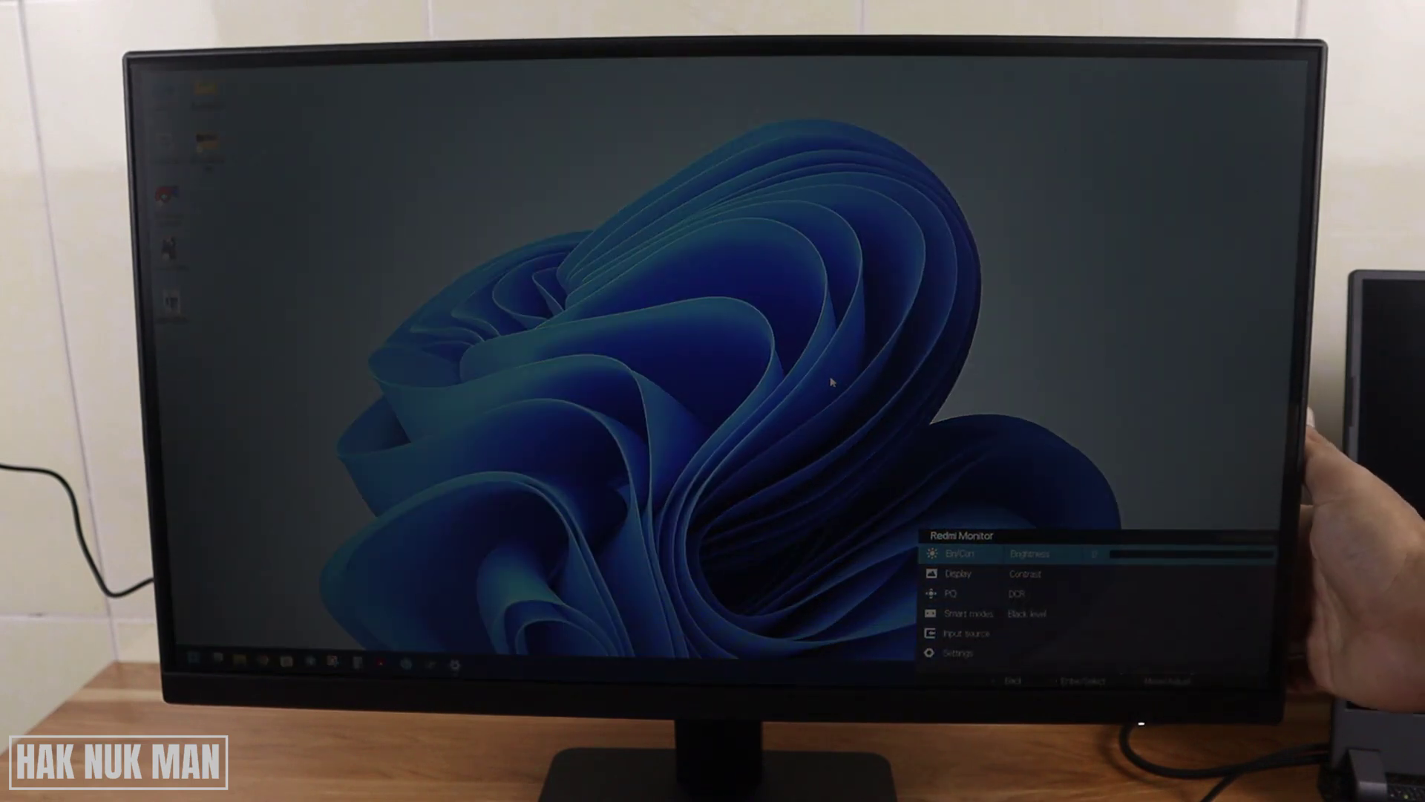
Raise the brightness from 0 back up to 60 and confirm it.
key(Right)
key(Right)
key(Right)
key(Right)
key(Right)
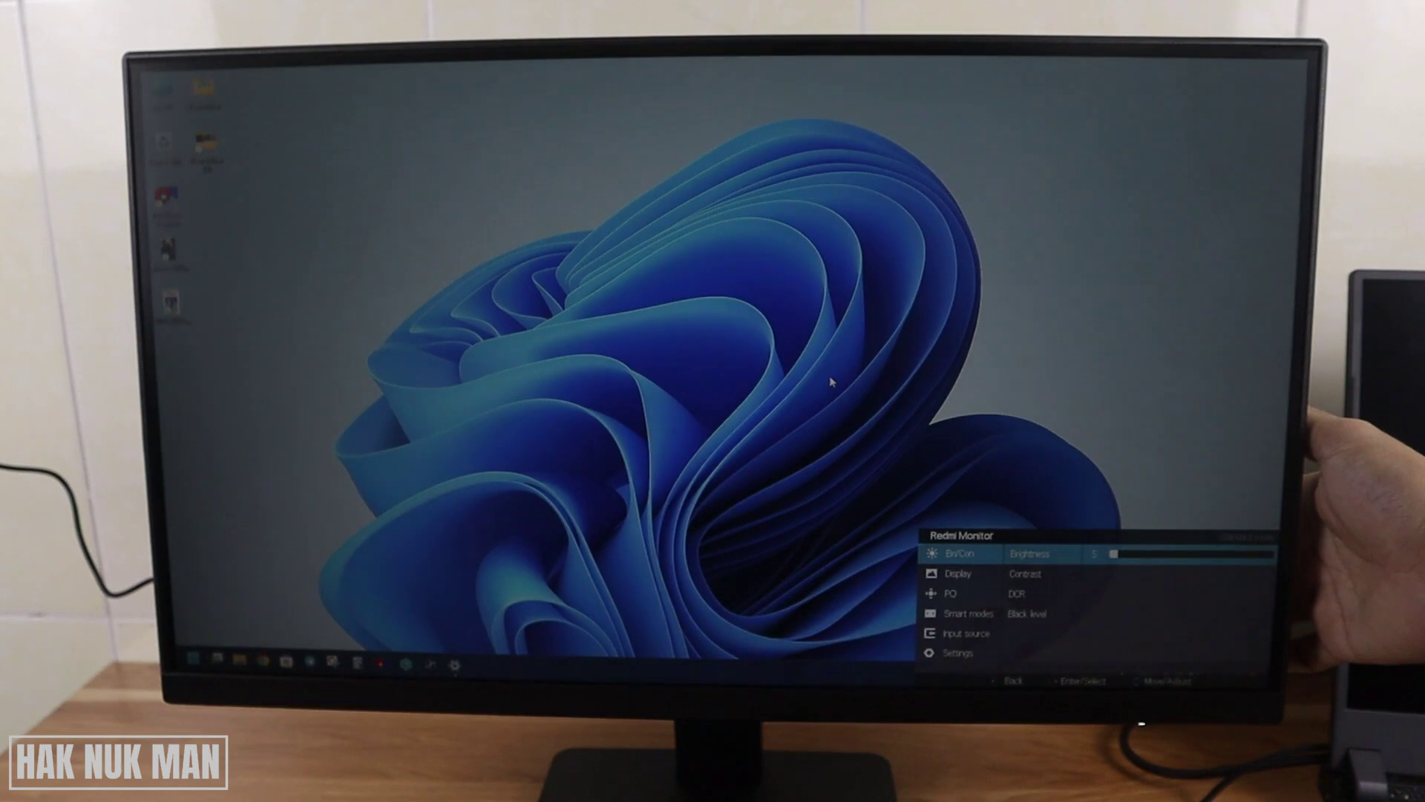
key(Right)
key(Right)
key(Right)
key(Right)
key(Right)
key(Right)
key(Right)
key(Right)
key(Right)
key(Right)
key(Right)
key(Right)
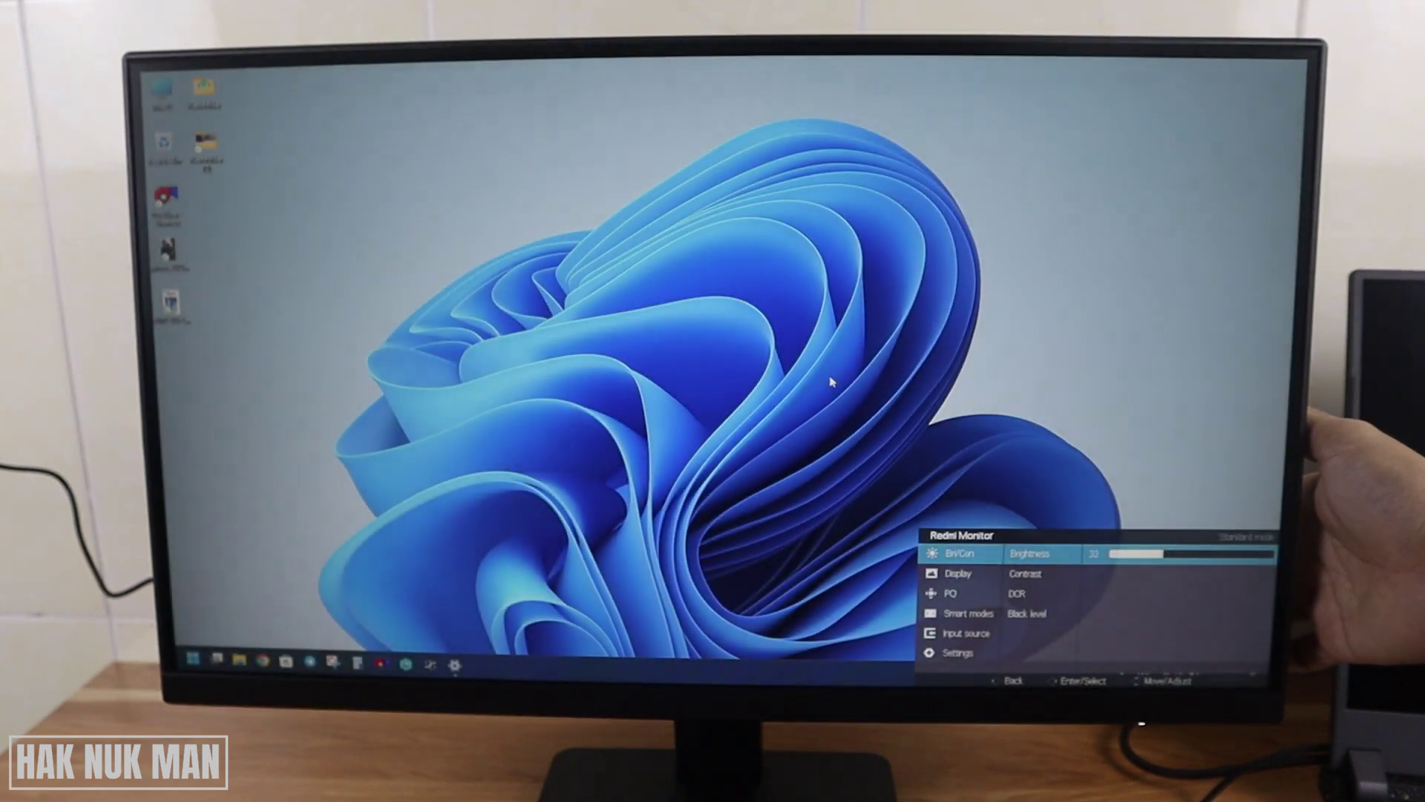
key(Right)
key(Right)
key(Right)
key(Right)
key(Right)
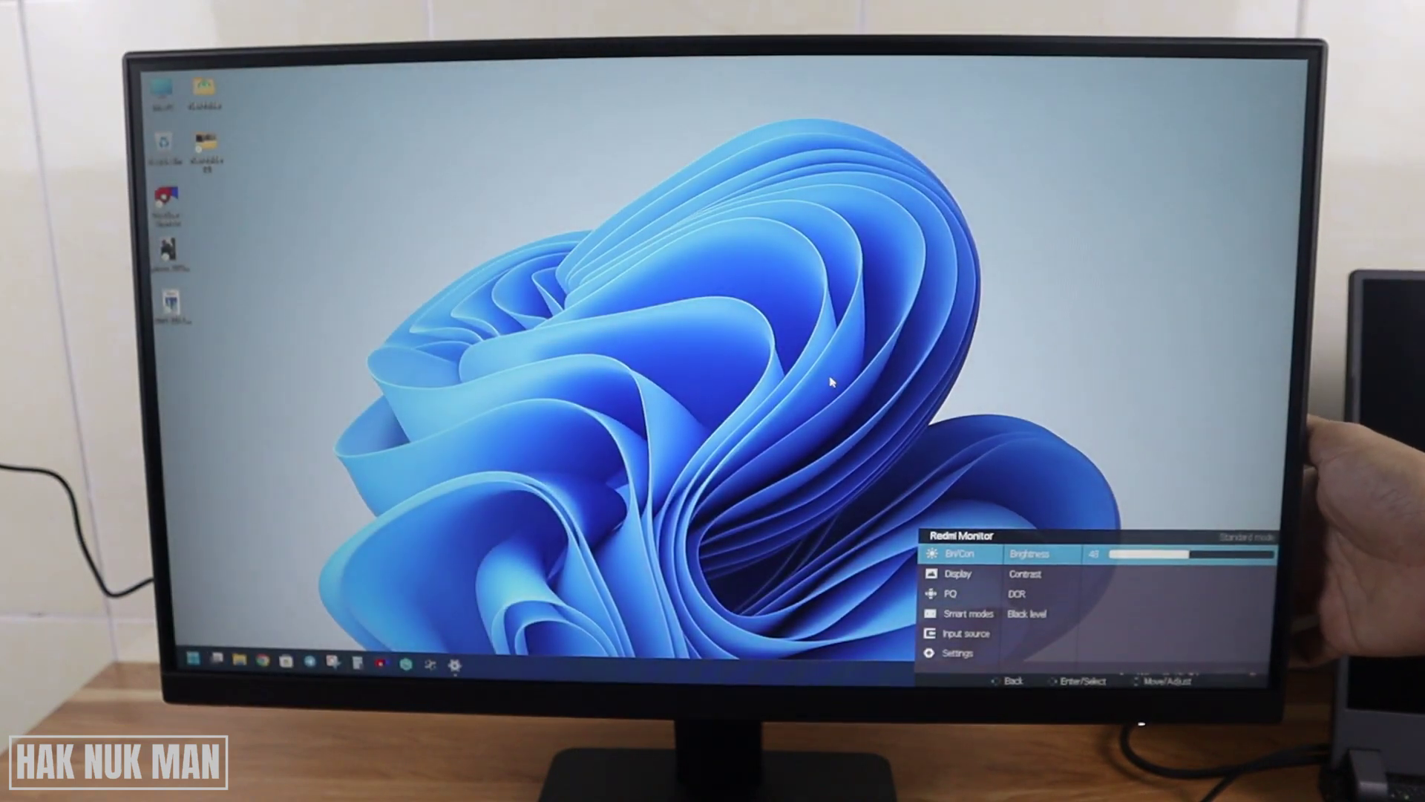
key(Right)
key(Right)
key(Right)
key(Right)
key(Right)
key(Right)
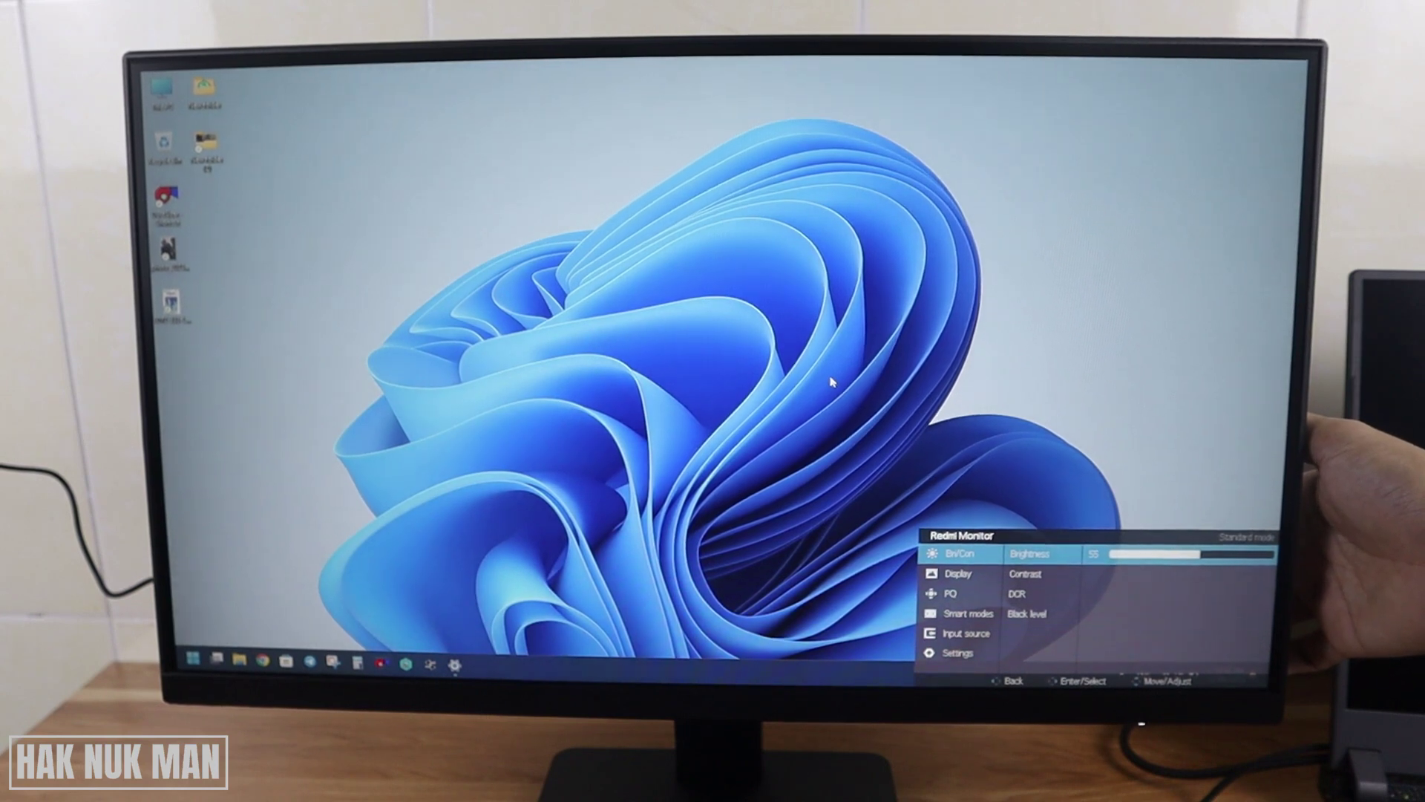
key(Right)
key(Right)
key(Right)
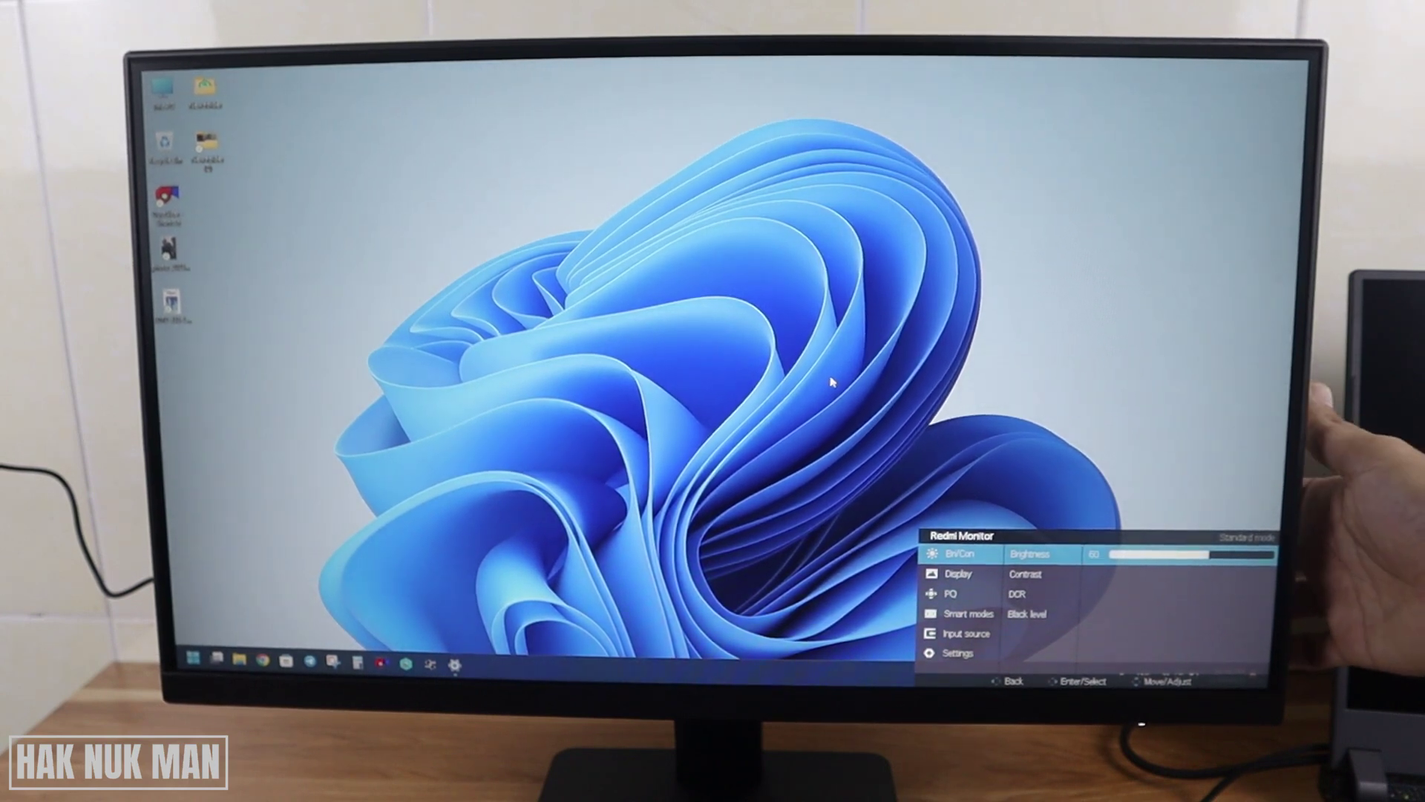
key(Right)
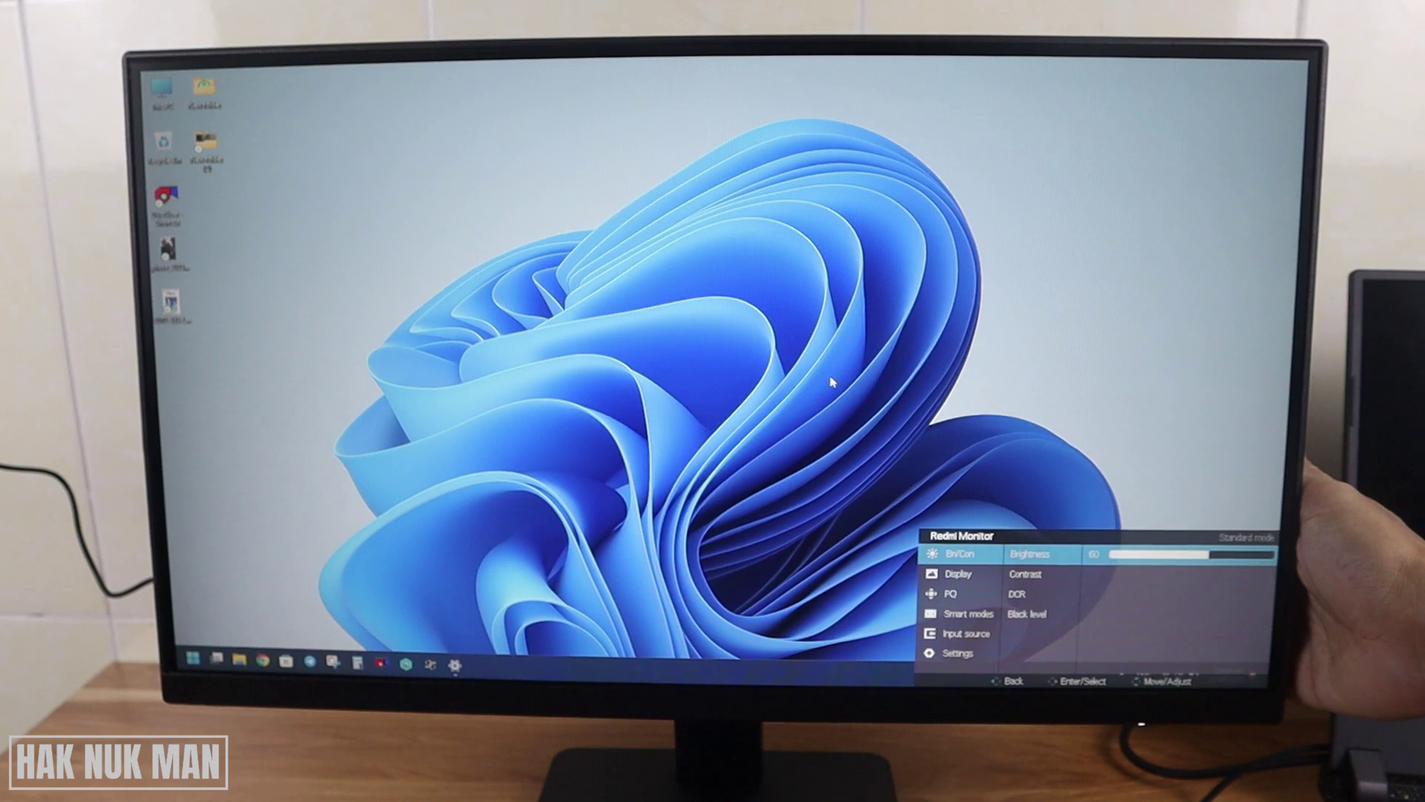
key(Escape)
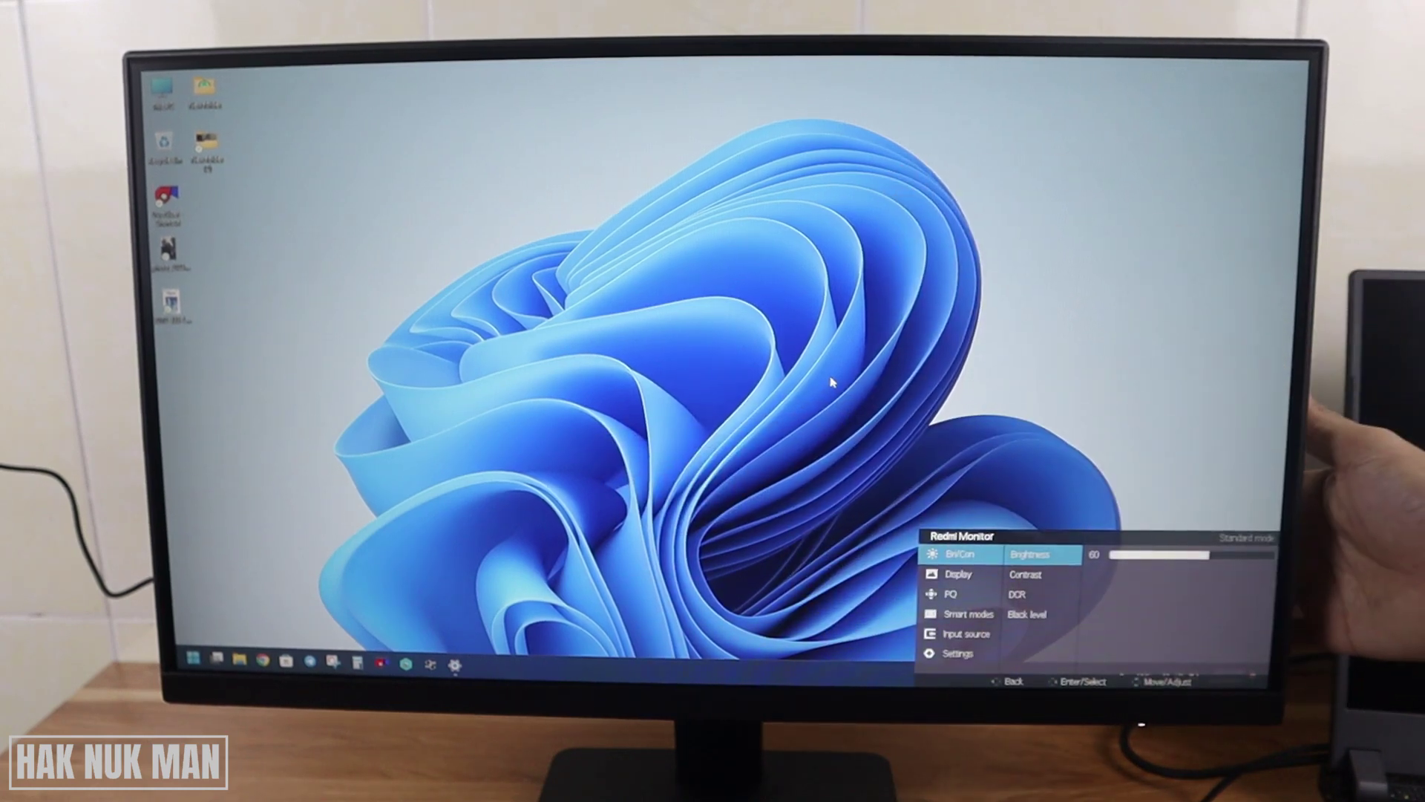
Review contrast 75, DCR off and black level 50, then back out of these settings.
key(Down)
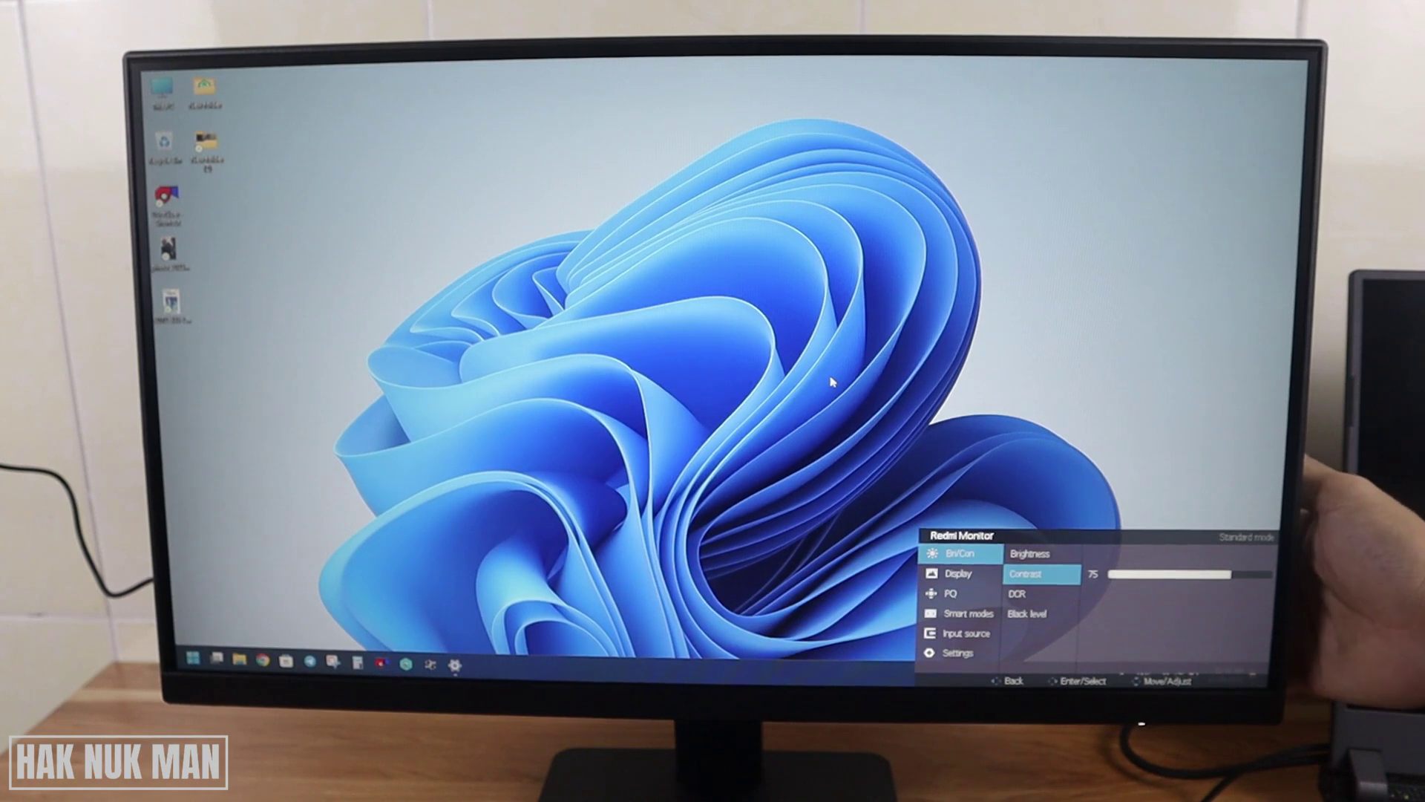
key(Down)
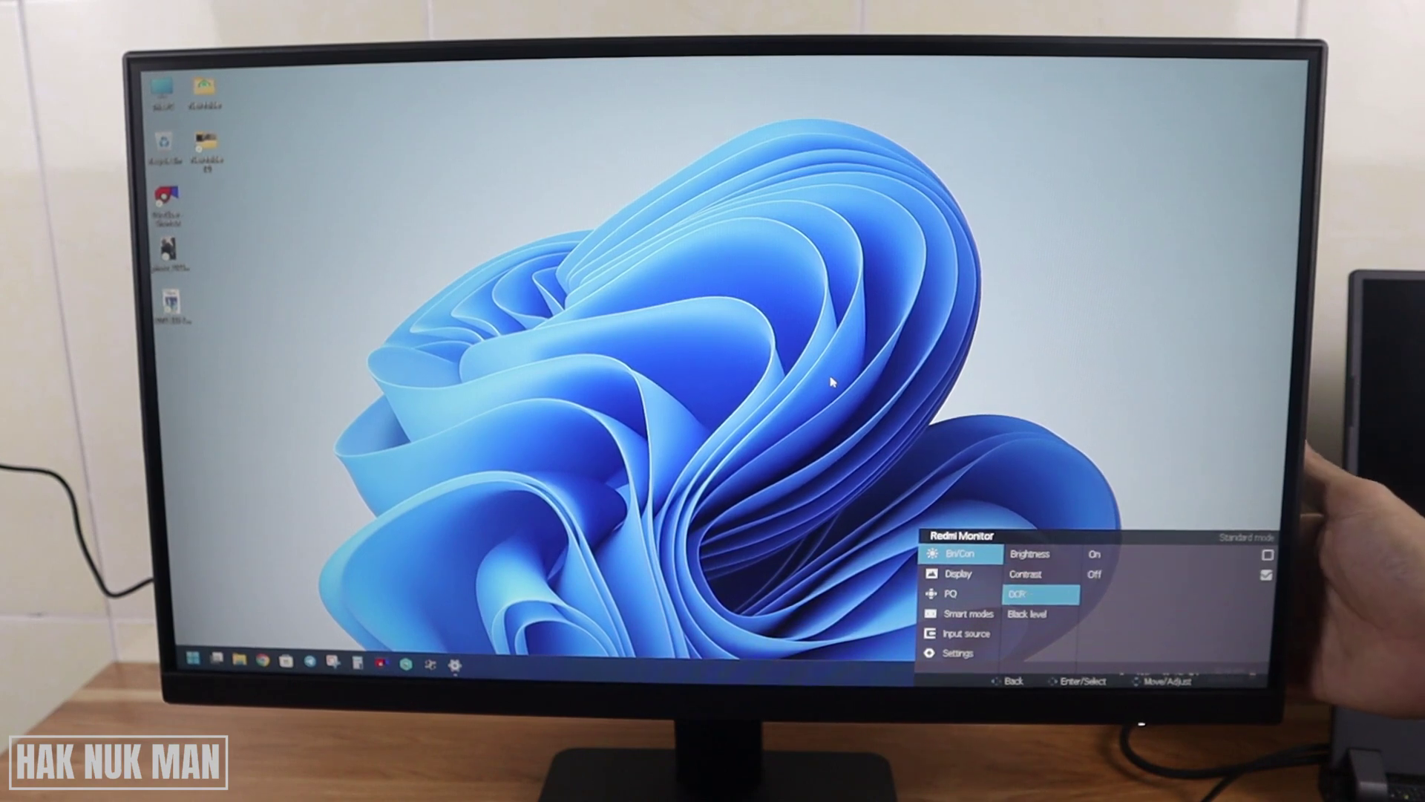
key(Down)
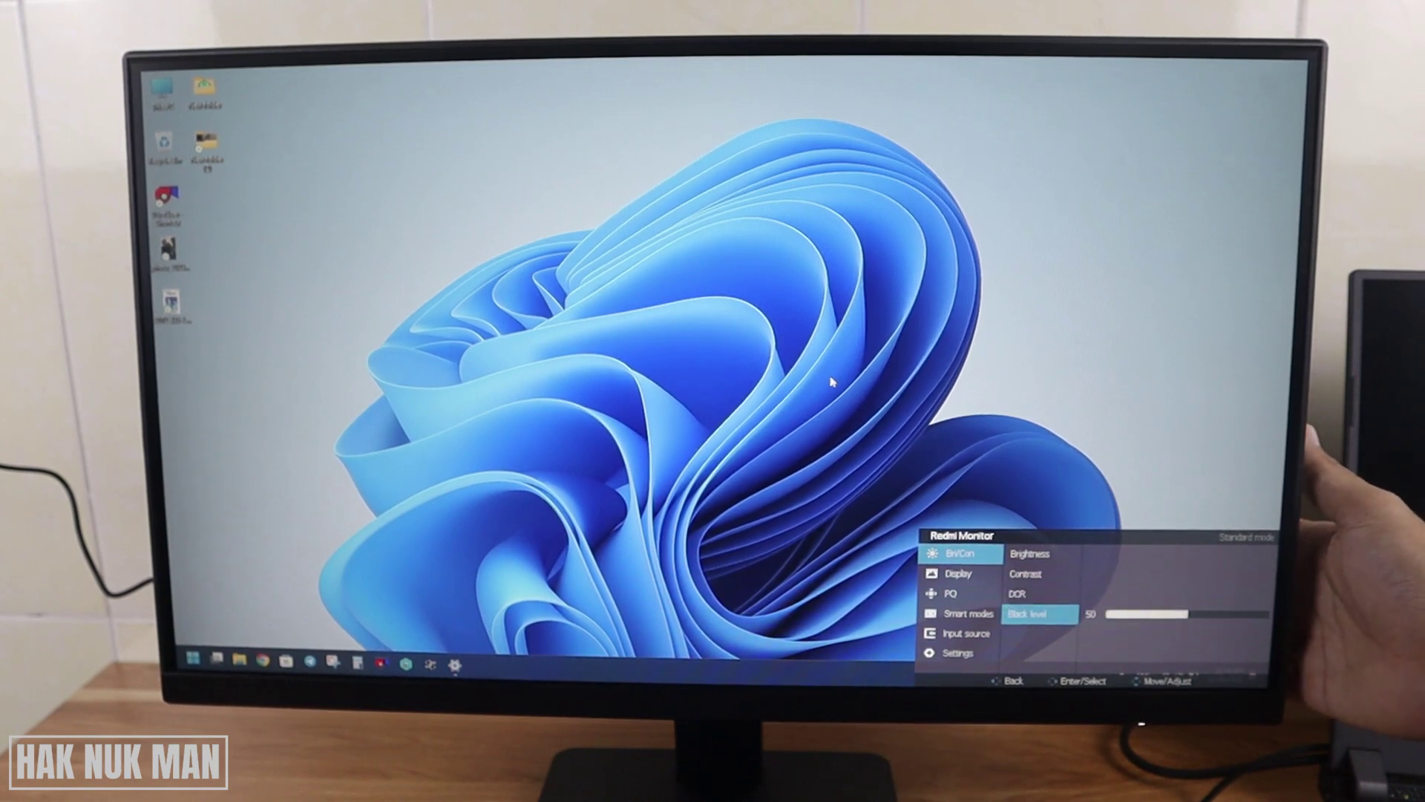
key(Up)
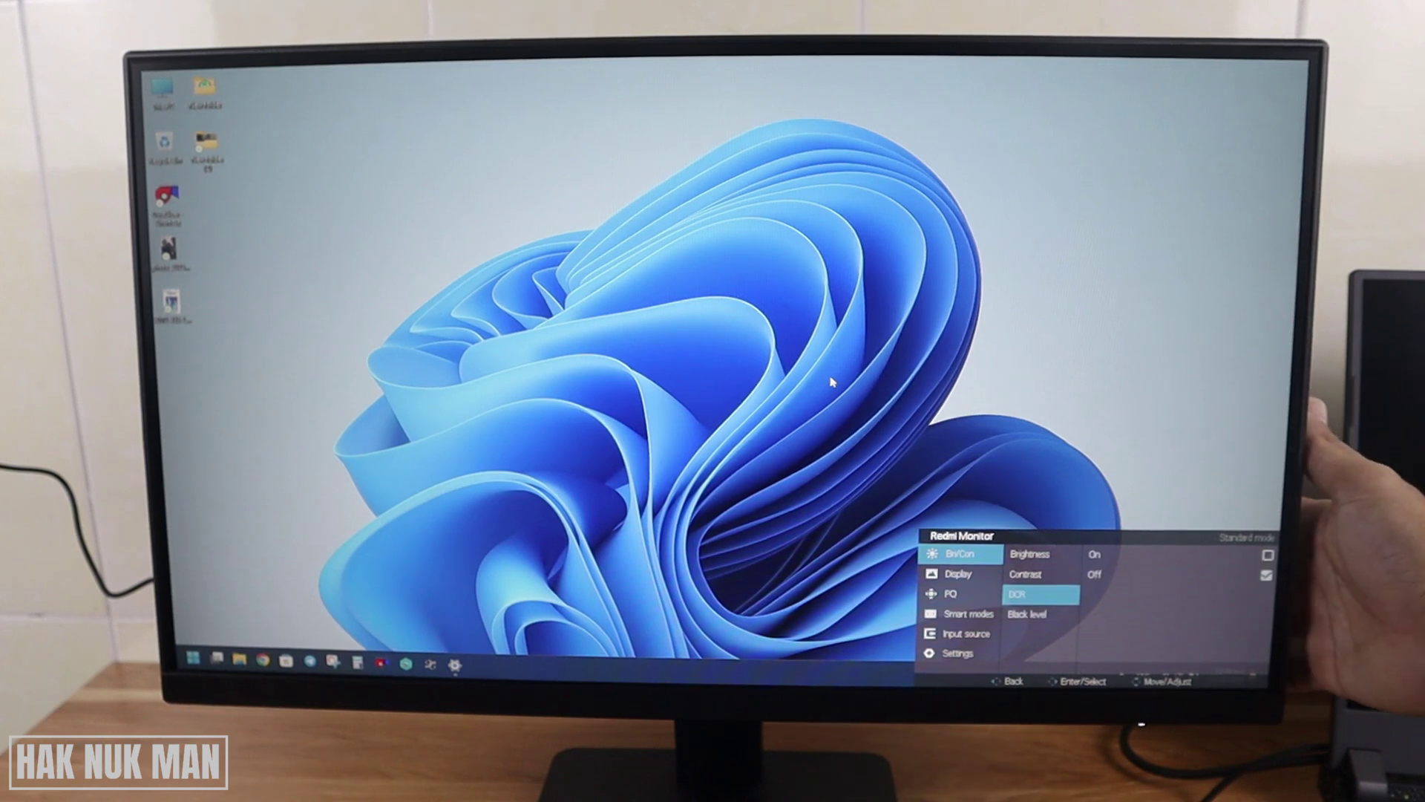
key(Left)
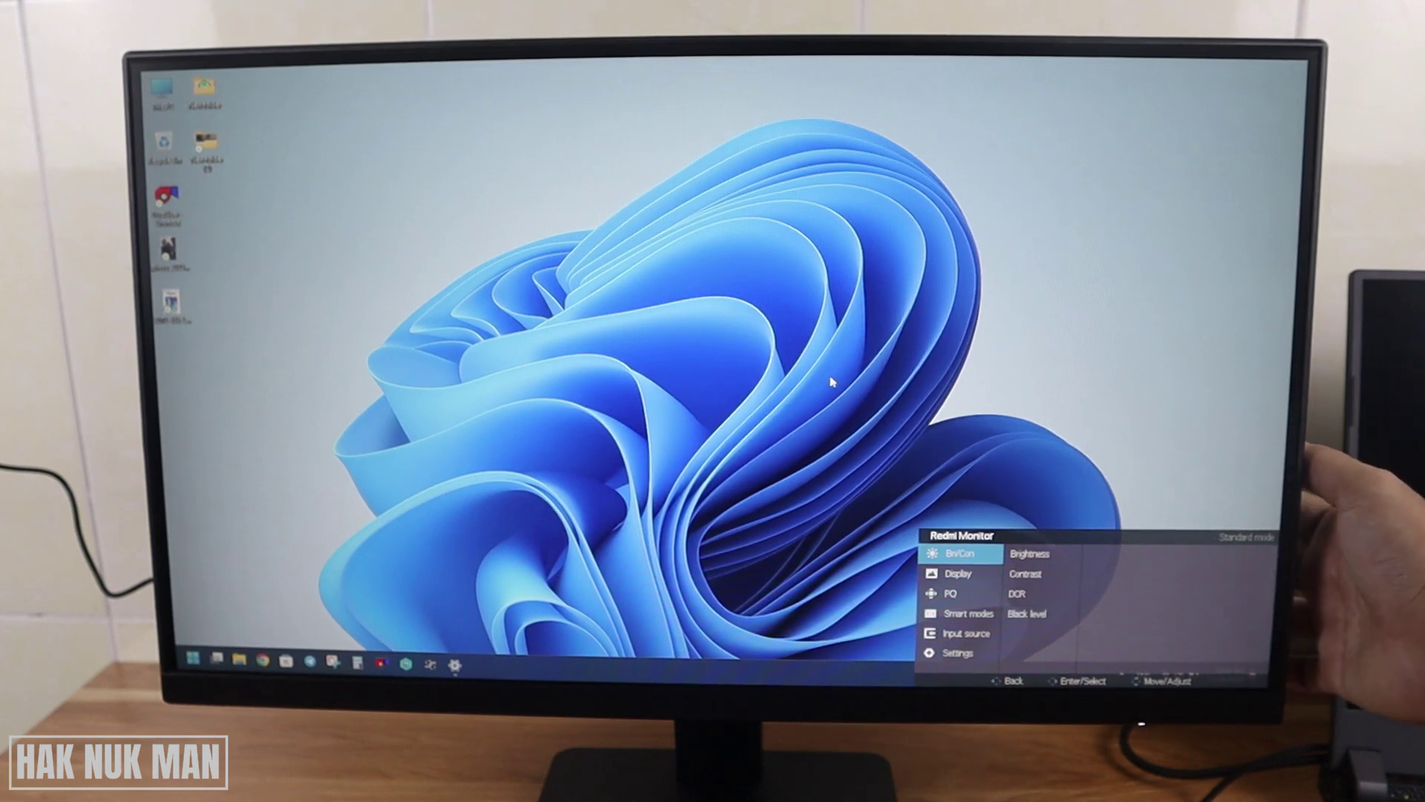
Preview the ECO, Movie and Low blue light modes, keep Standard, and exit the menu.
key(Down)
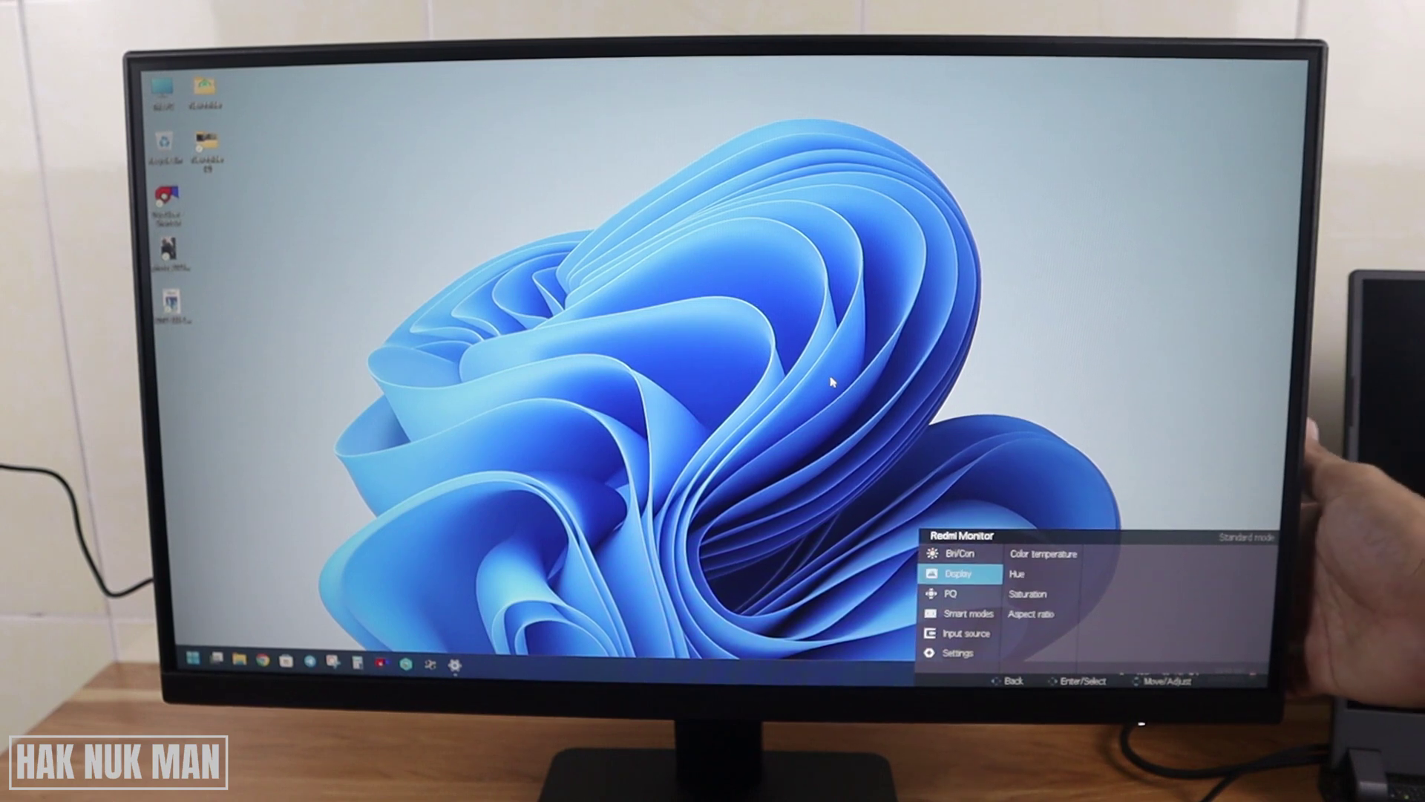
key(Down)
key(Down)
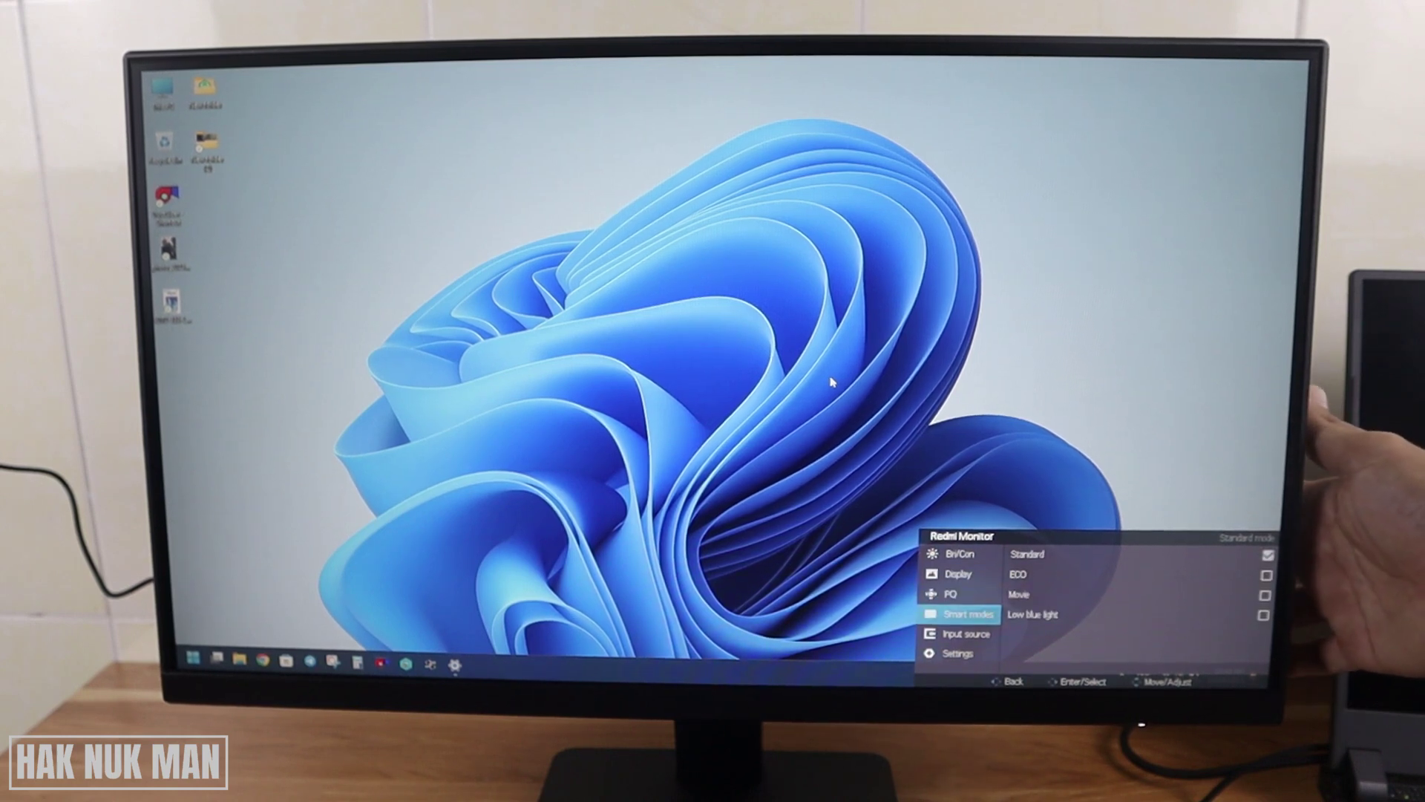
key(Right)
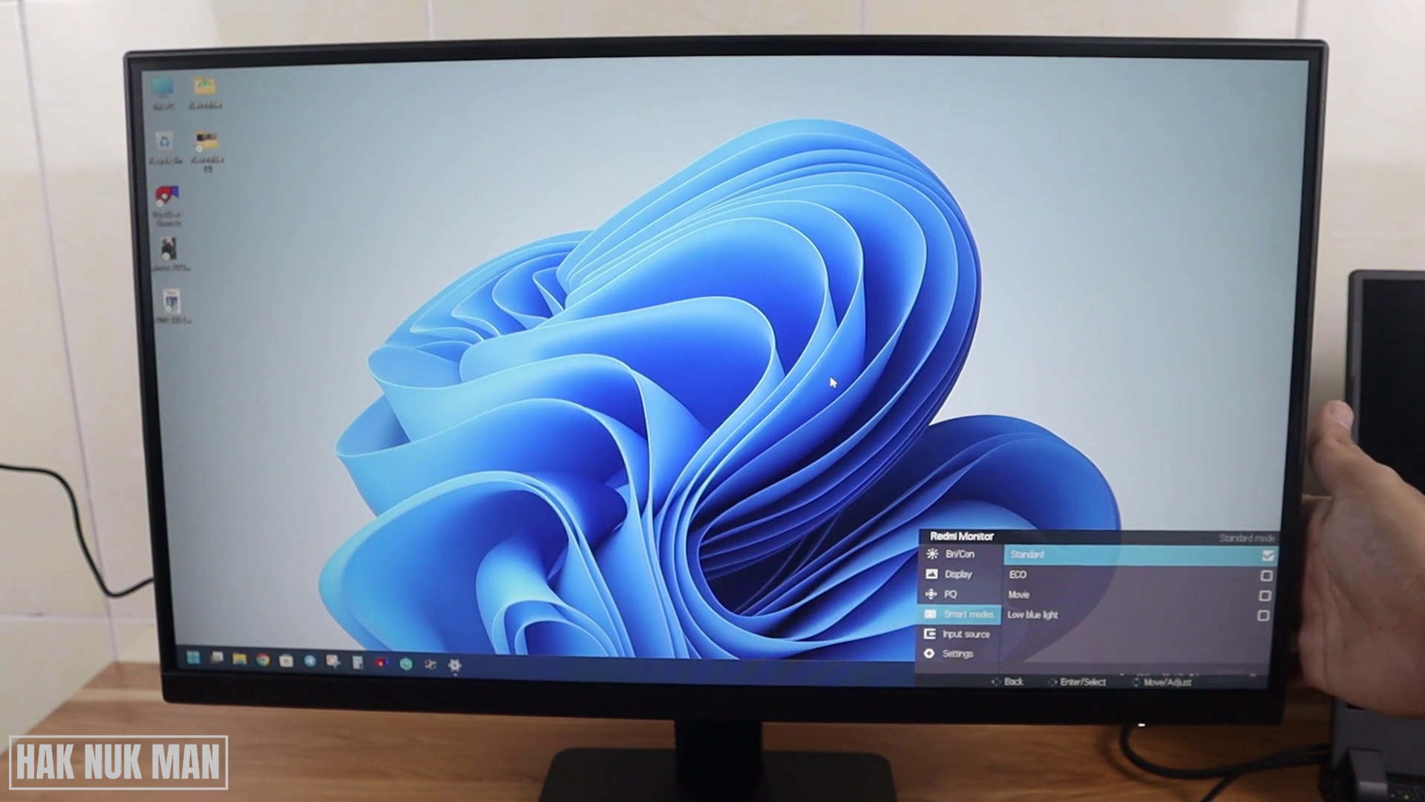
key(Down)
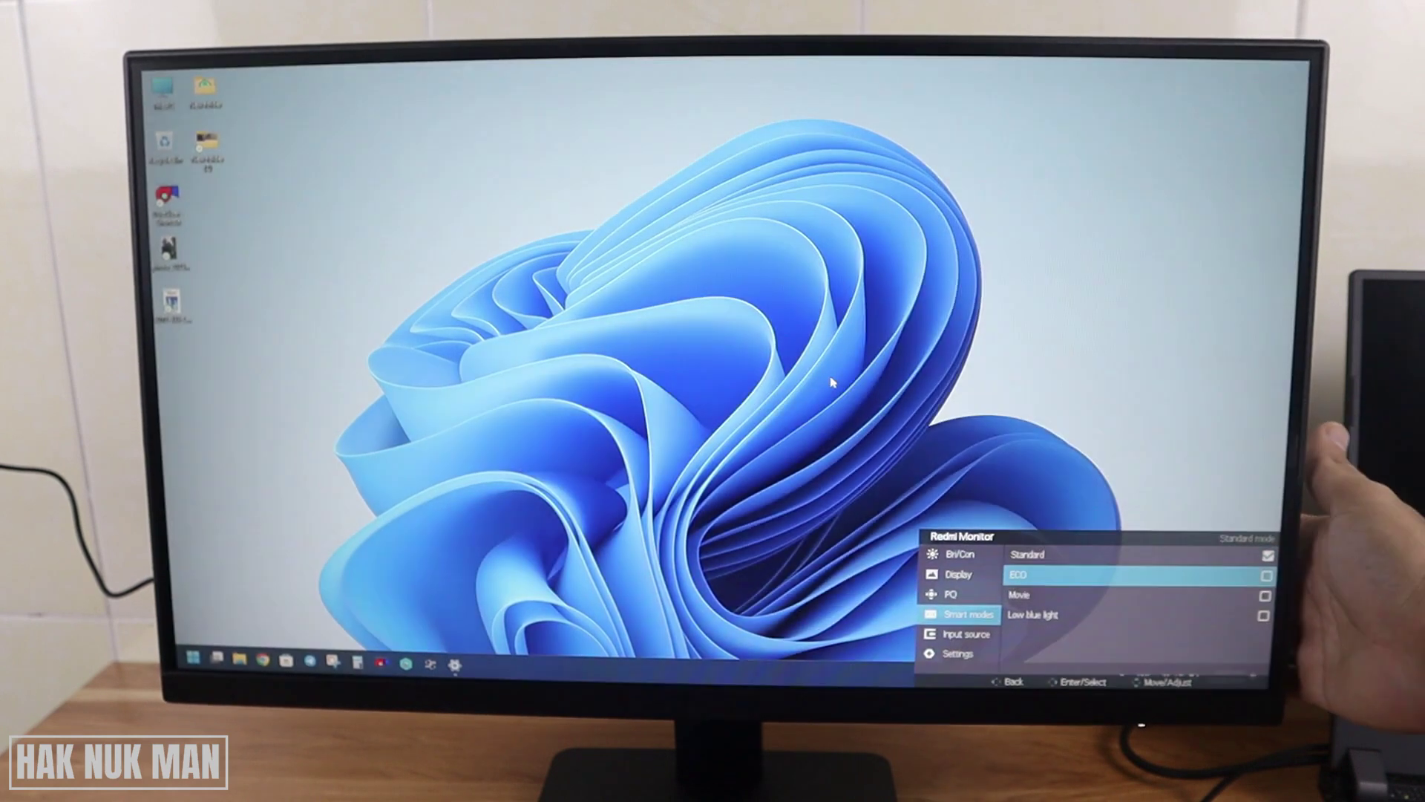
key(Down)
key(Down)
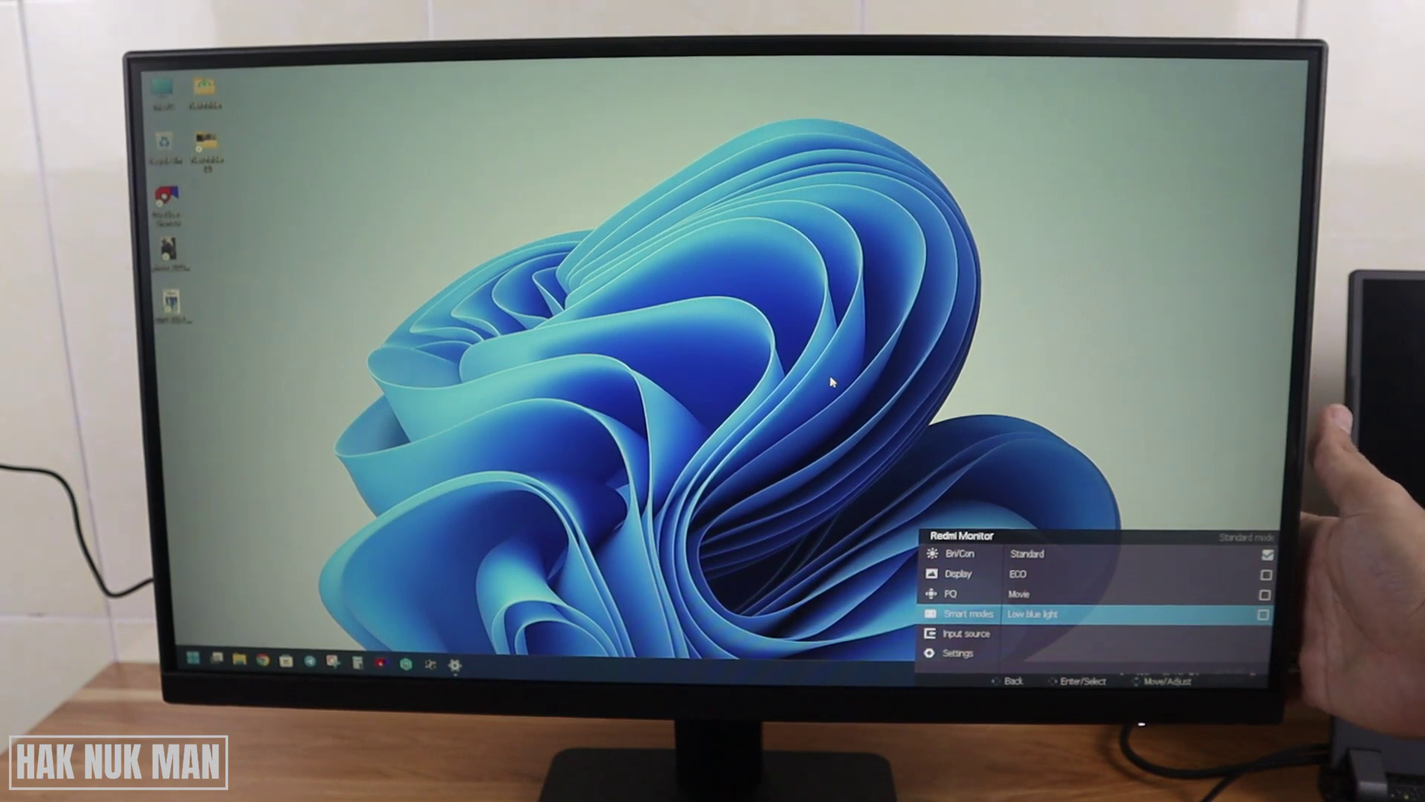
key(Escape)
key(Escape)
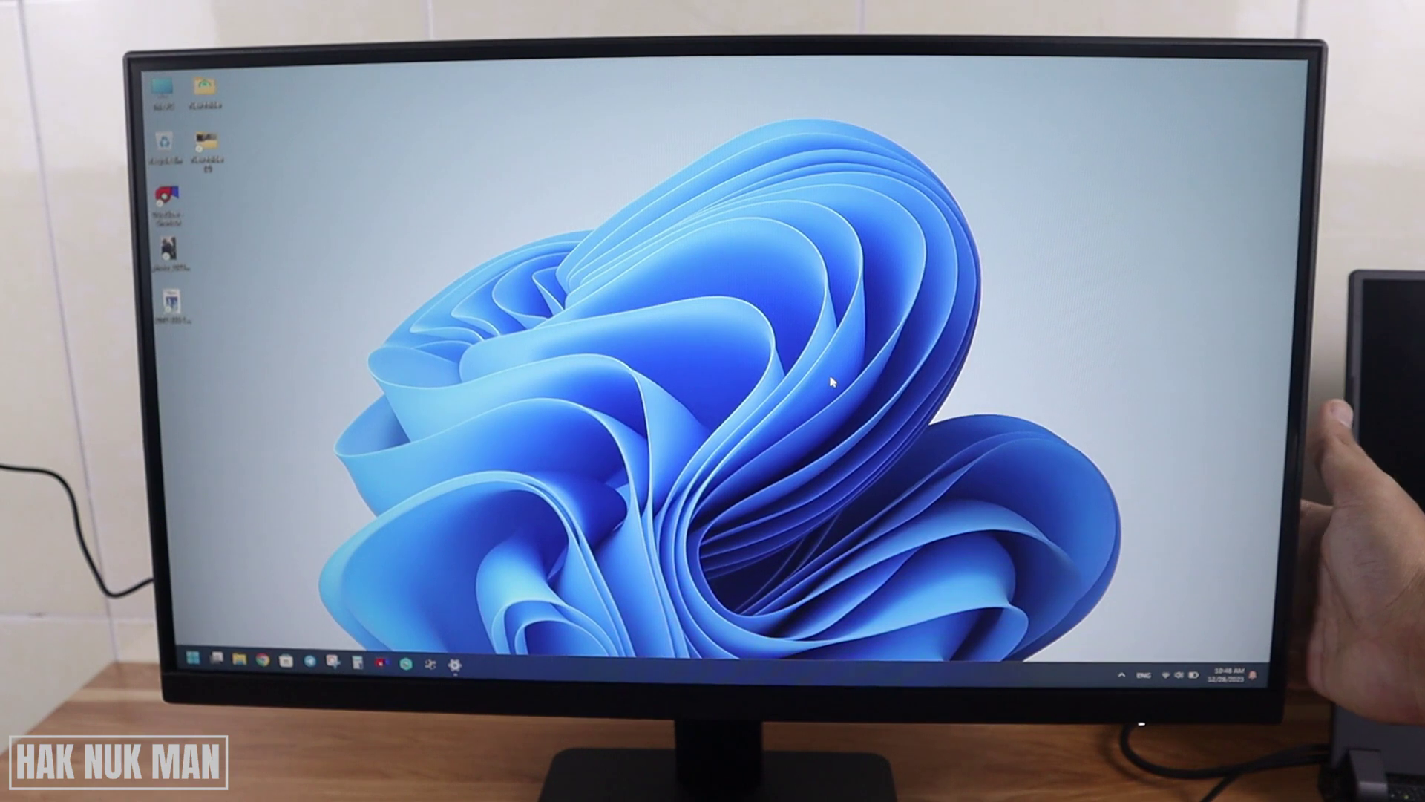